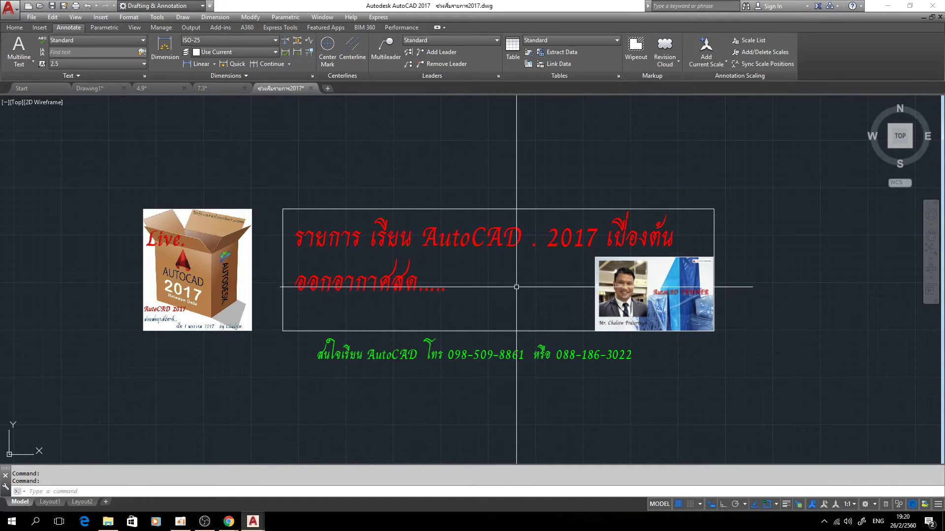
# Glance at AutoCAD's workspace list, then open the กลุ่ม อาชีวะ ไทย group page in Facebook.
pyautogui.click(876, 508)
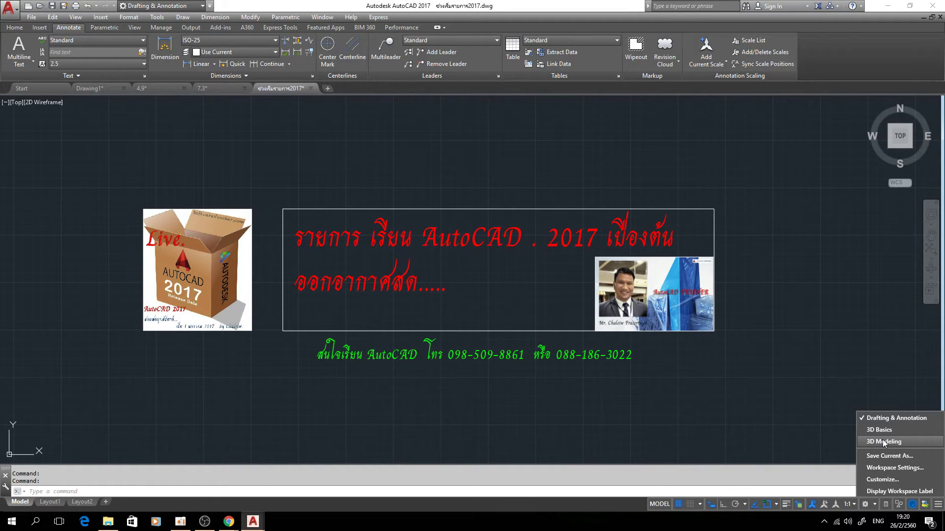
pyautogui.click(818, 441)
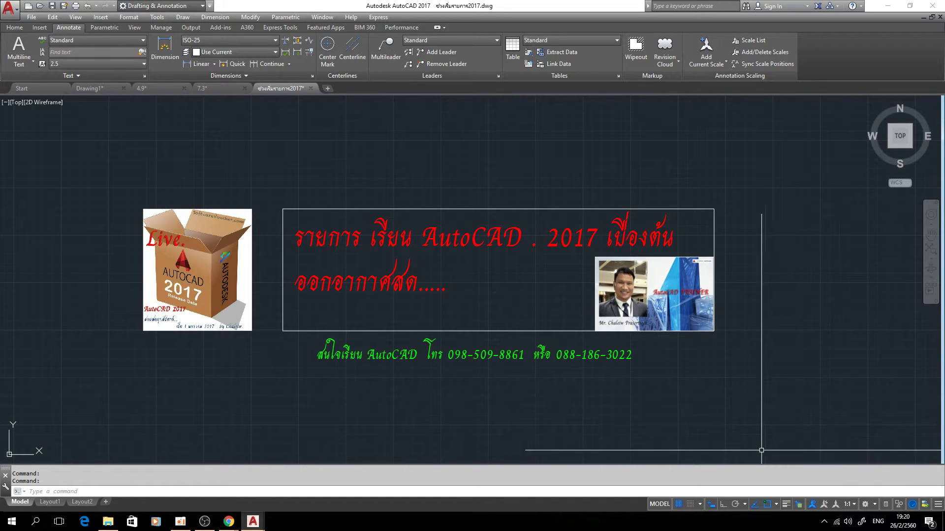
pyautogui.moveTo(229, 522)
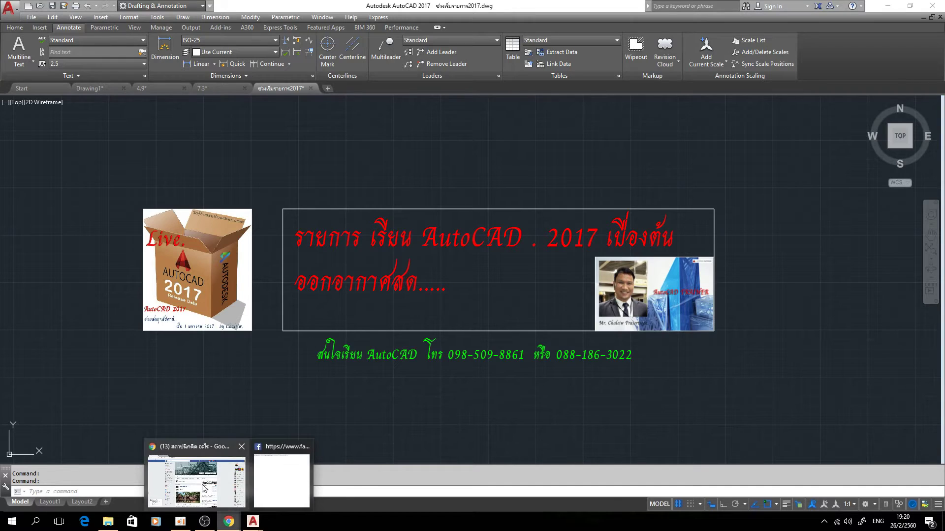
pyautogui.click(197, 480)
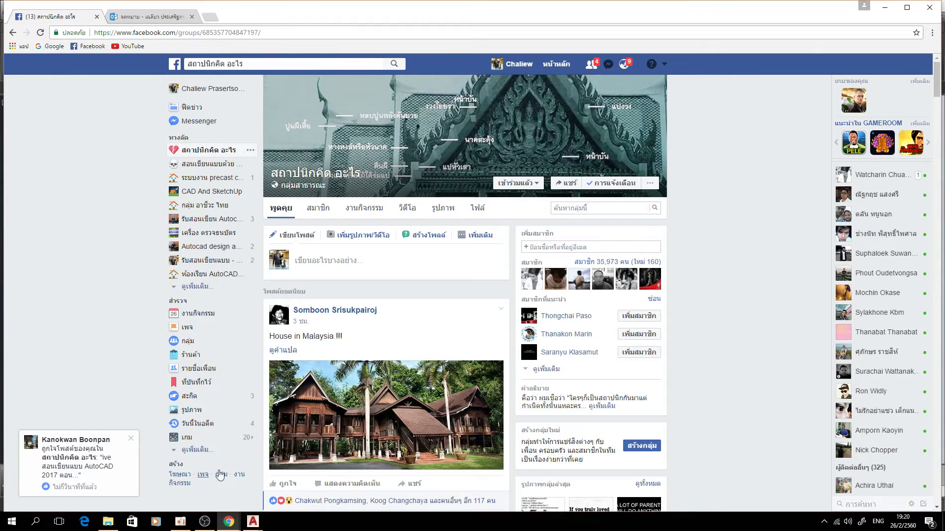
pyautogui.click(556, 64)
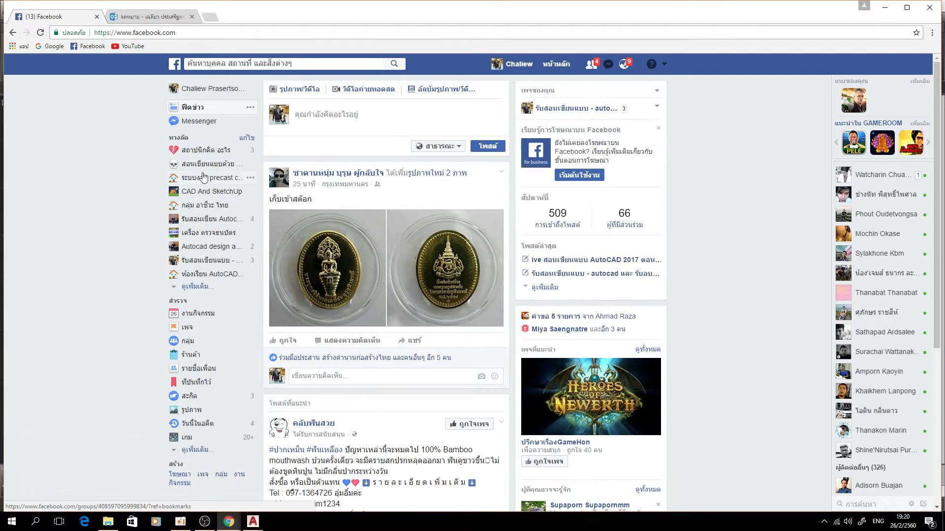
pyautogui.click(209, 205)
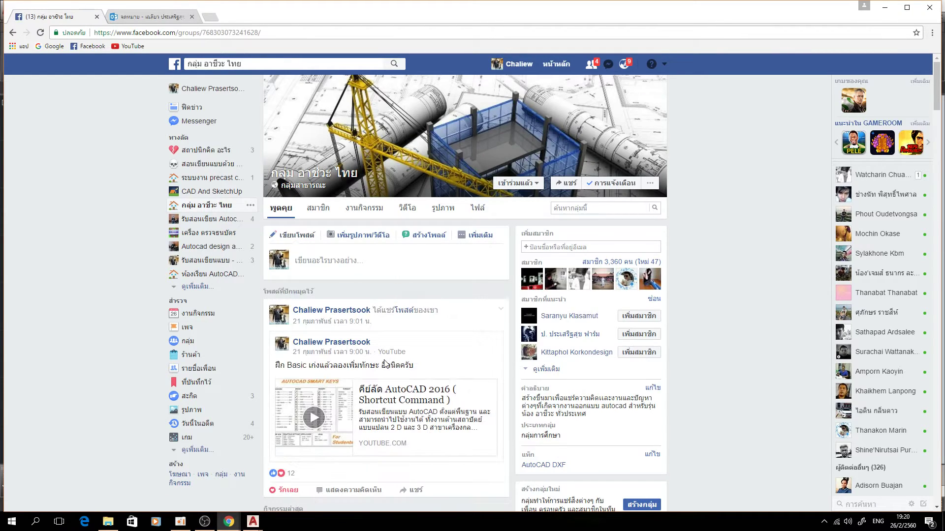
pyautogui.scroll(-4, 321, 329)
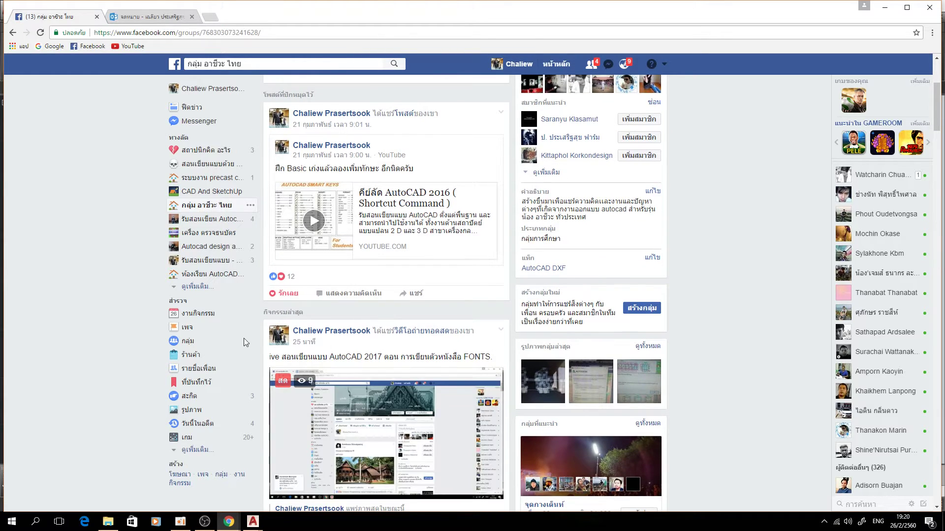
pyautogui.scroll(4, 321, 329)
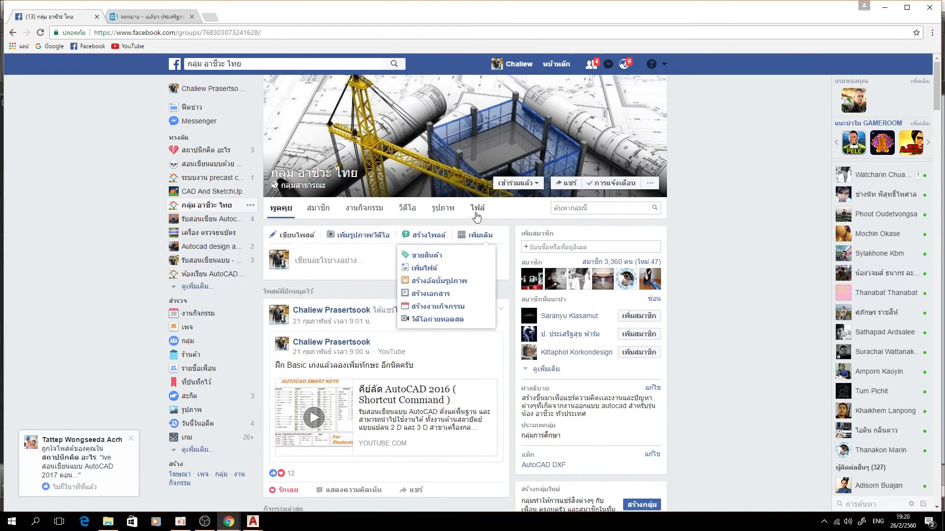
# Open the group's Files list and scroll down to the shared acad.CUIX file.
pyautogui.click(477, 213)
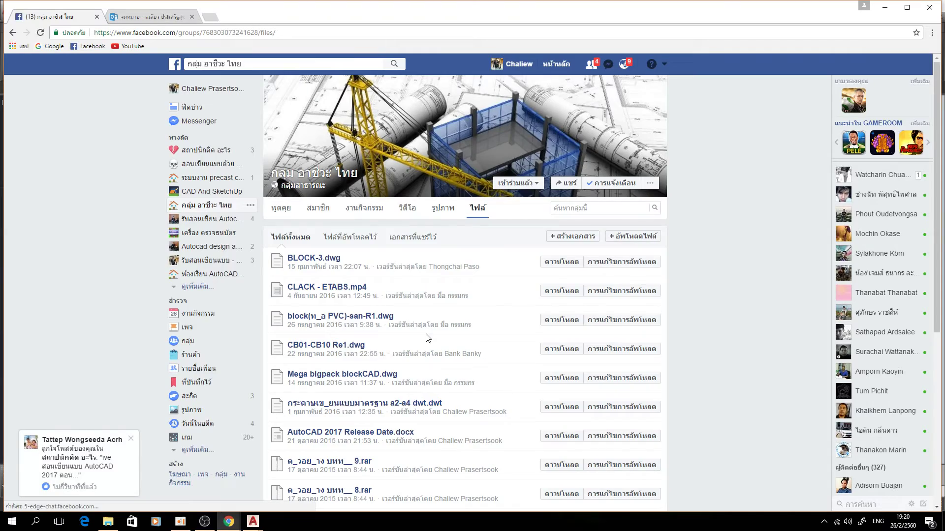
pyautogui.scroll(-5, 426, 339)
pyautogui.scroll(-5, 427, 340)
pyautogui.scroll(-5, 426, 339)
pyautogui.scroll(-2, 426, 339)
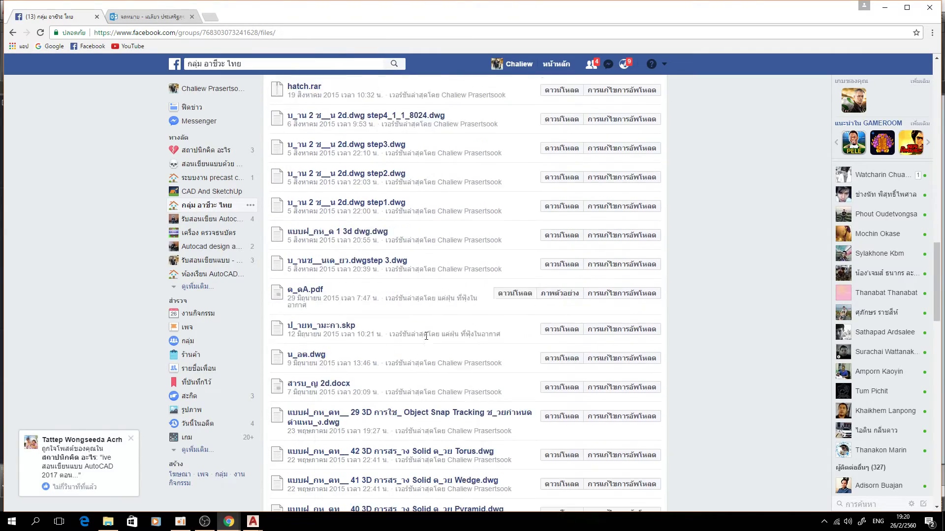
pyautogui.scroll(-3, 427, 340)
pyautogui.scroll(-3, 427, 340)
pyautogui.scroll(-3, 426, 339)
pyautogui.scroll(-3, 426, 340)
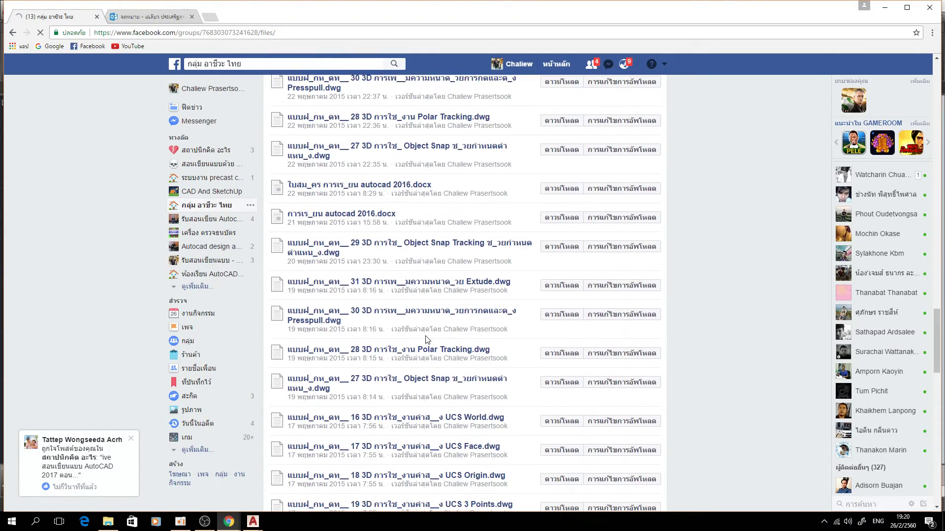
pyautogui.scroll(-2, 427, 340)
pyautogui.scroll(-8, 426, 340)
pyautogui.scroll(-1, 426, 340)
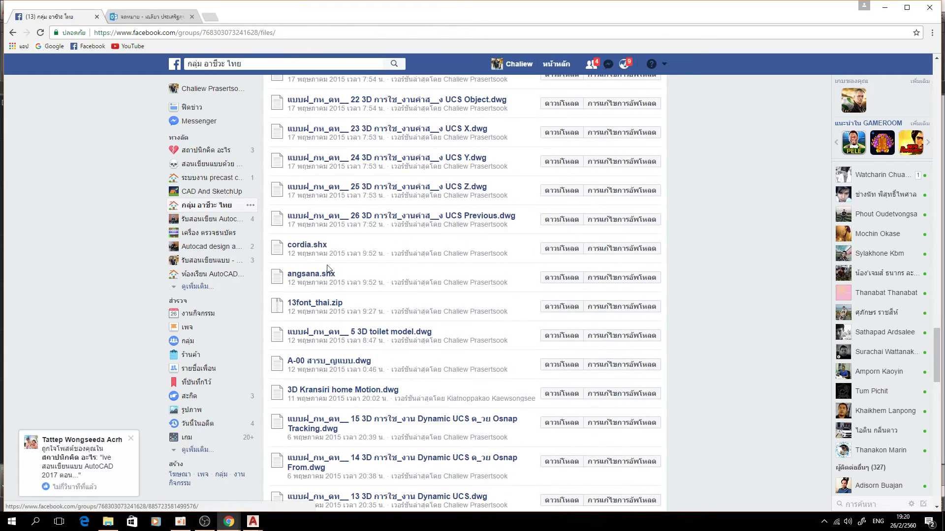
pyautogui.scroll(-2, 343, 293)
pyautogui.scroll(-3, 343, 294)
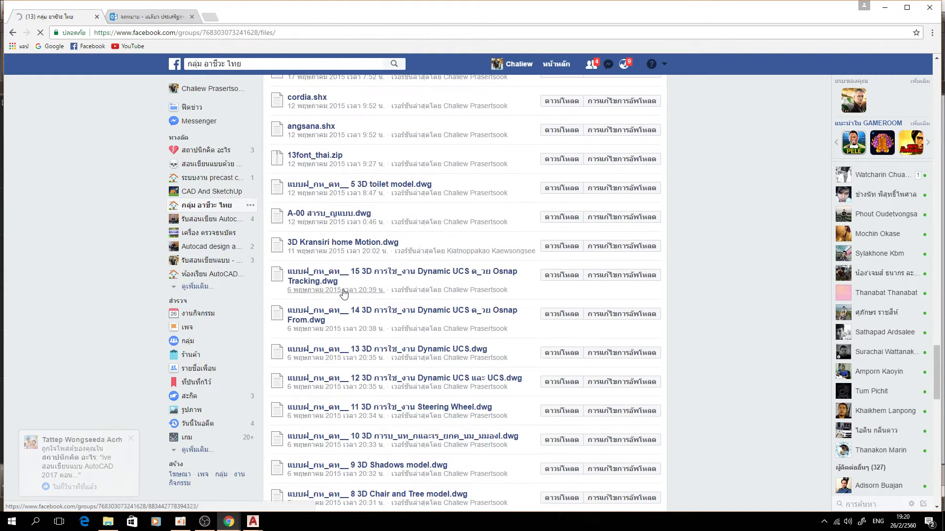
pyautogui.scroll(-2, 343, 294)
pyautogui.scroll(-5, 343, 294)
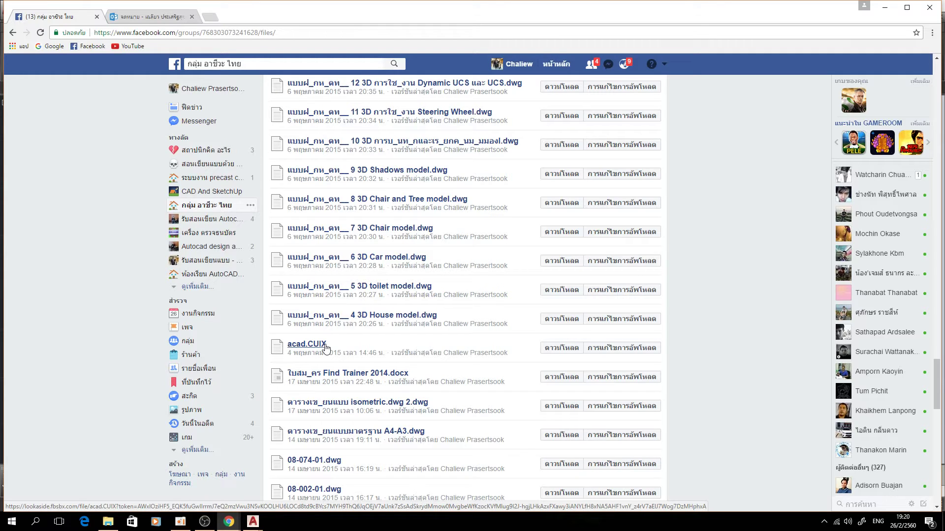
# Confirm all four pending friend requests and close the requests dropdown.
pyautogui.click(593, 65)
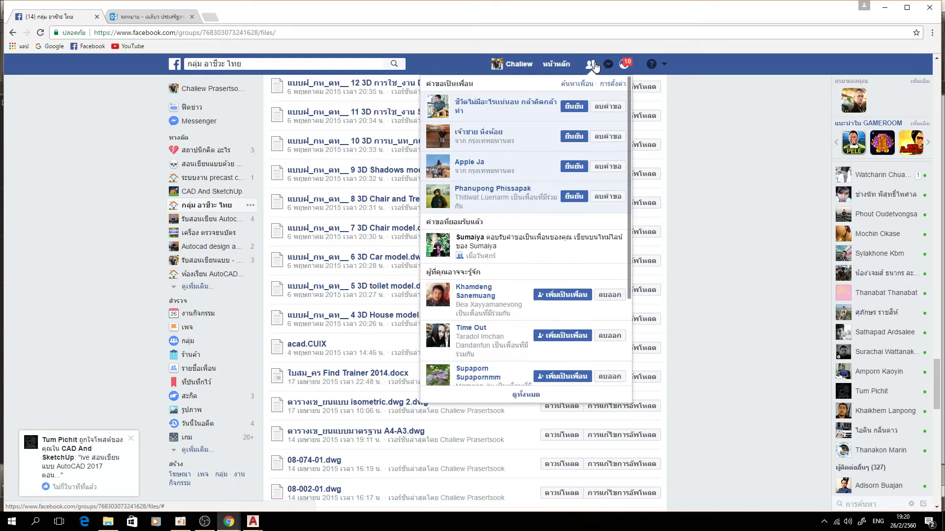
pyautogui.click(574, 107)
pyautogui.click(569, 138)
pyautogui.click(572, 166)
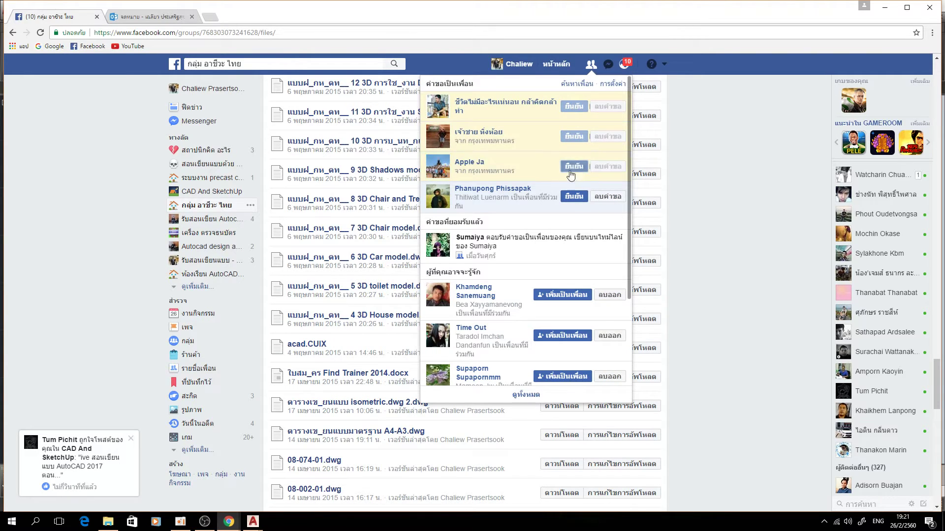
pyautogui.click(569, 197)
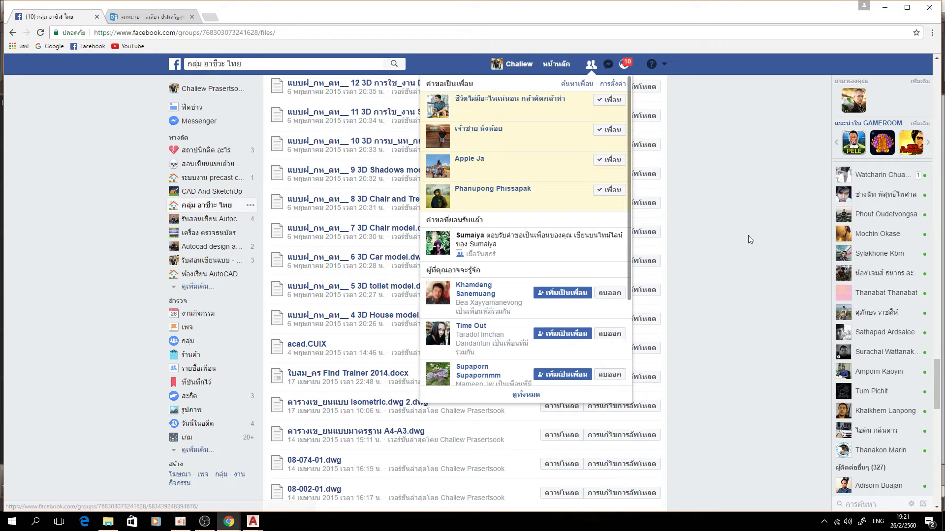
pyautogui.click(662, 280)
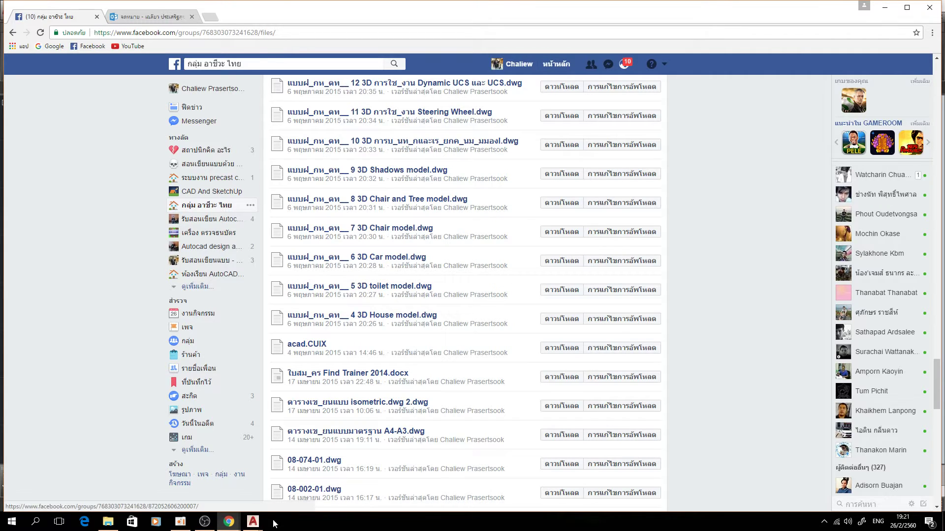
# Bring the 4.9.dwg drawing to the front in AutoCAD and display the workspace list.
pyautogui.click(253, 521)
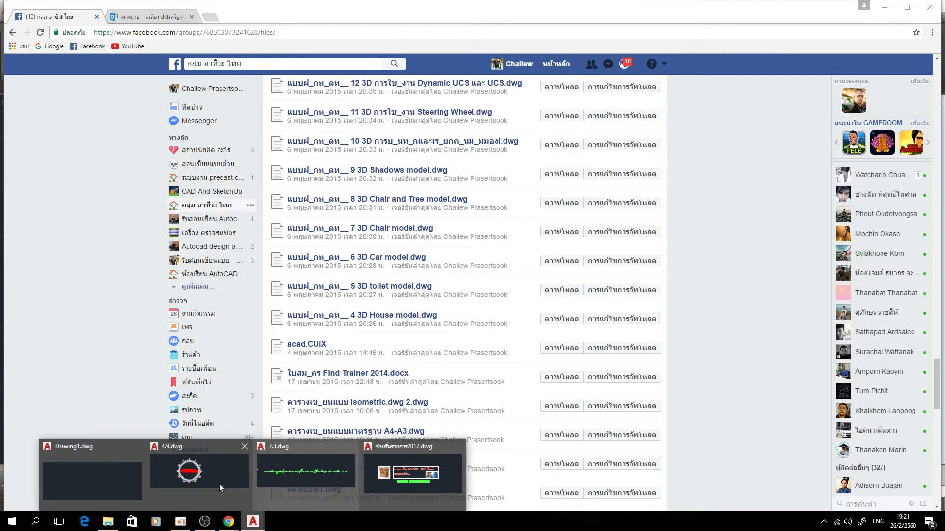
pyautogui.click(232, 482)
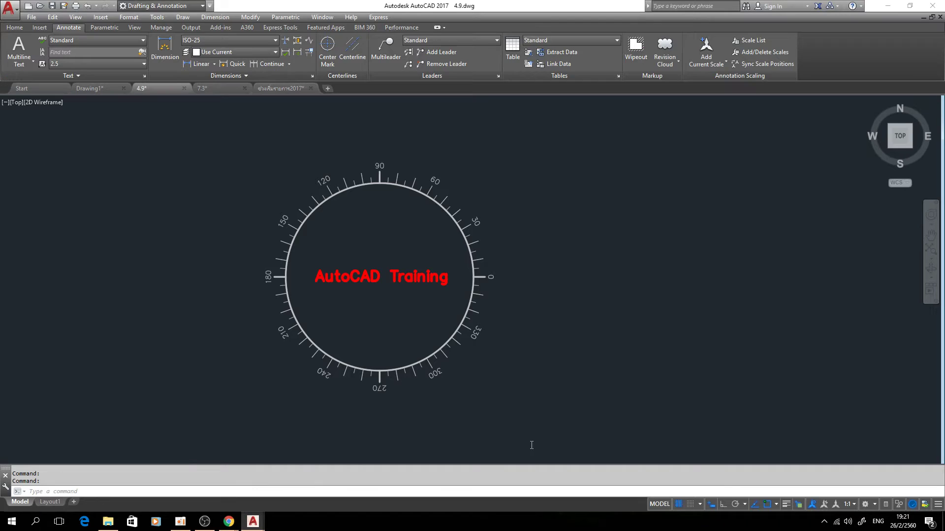
pyautogui.moveTo(577, 362); pyautogui.dragTo(608, 362, button='middle')
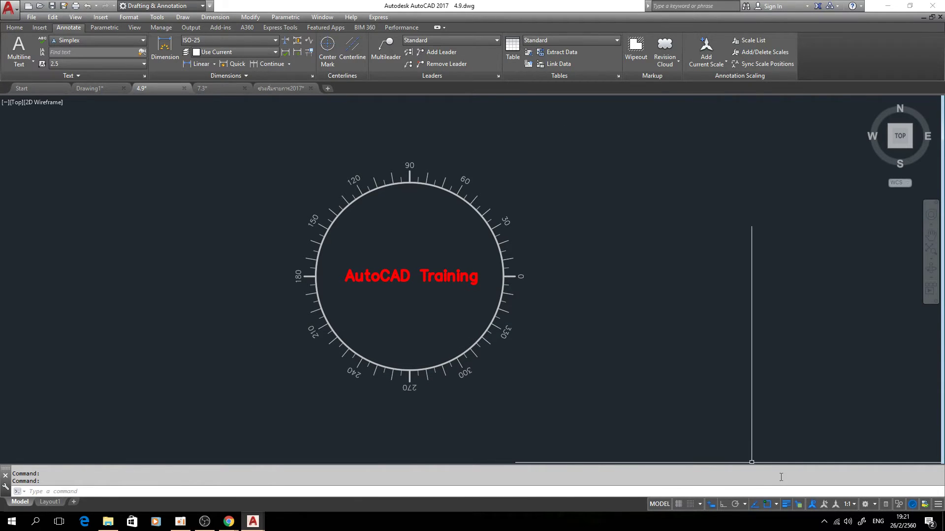
pyautogui.click(876, 505)
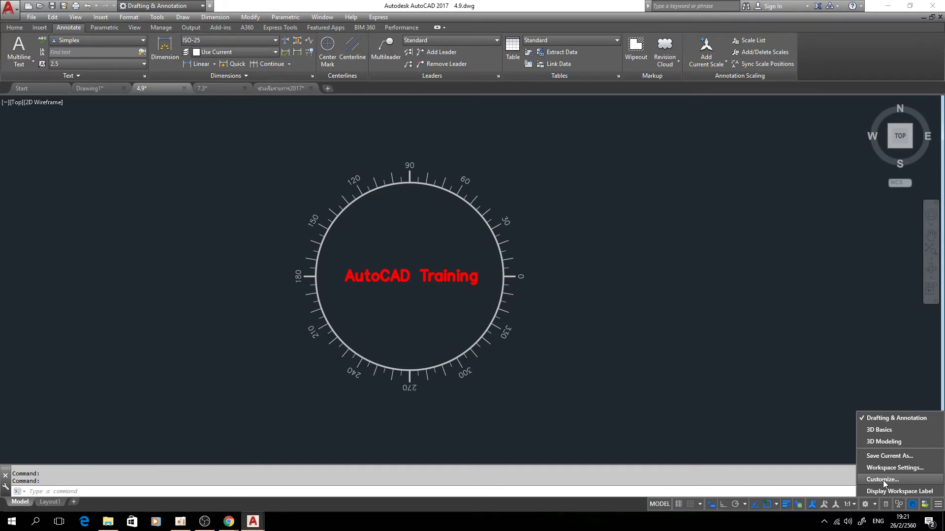
# In the Customize User Interface Transfer view, load acad.cuix from the แผ่น 1 folder as the source.
pyautogui.click(883, 480)
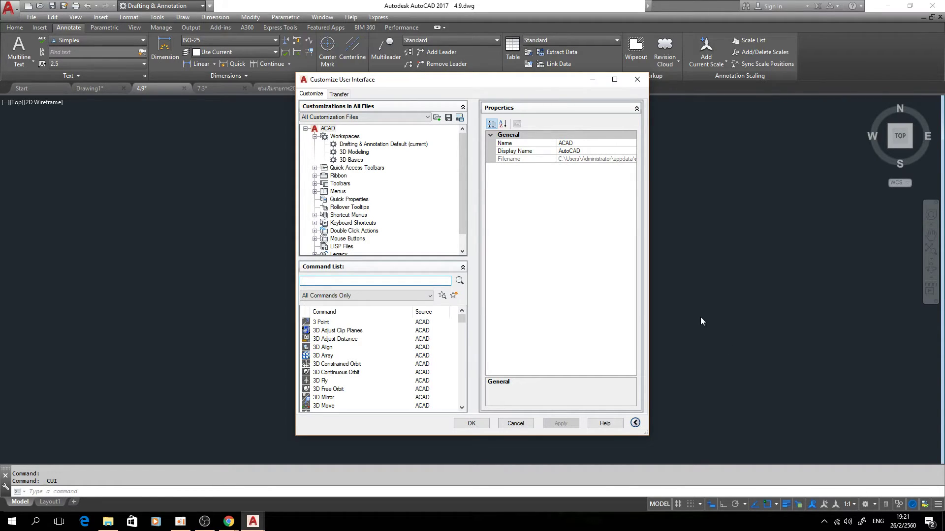
pyautogui.click(345, 94)
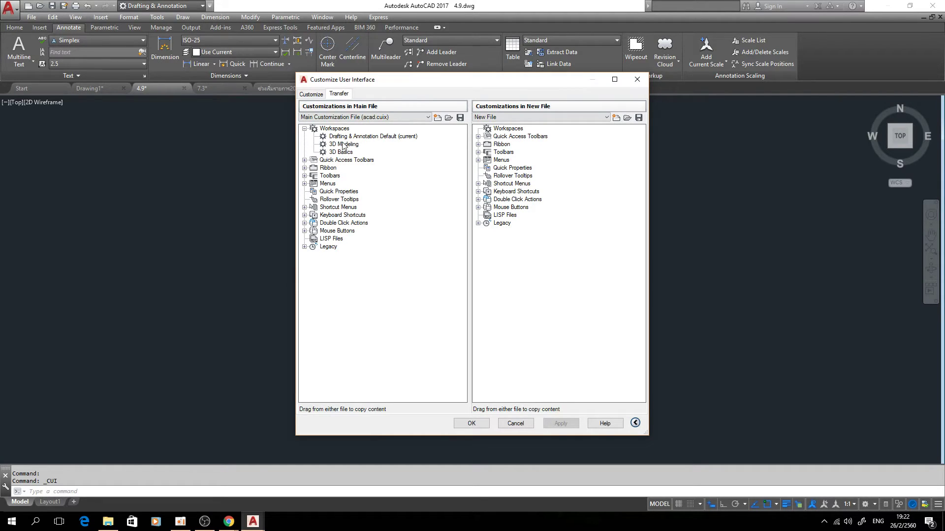
pyautogui.click(447, 119)
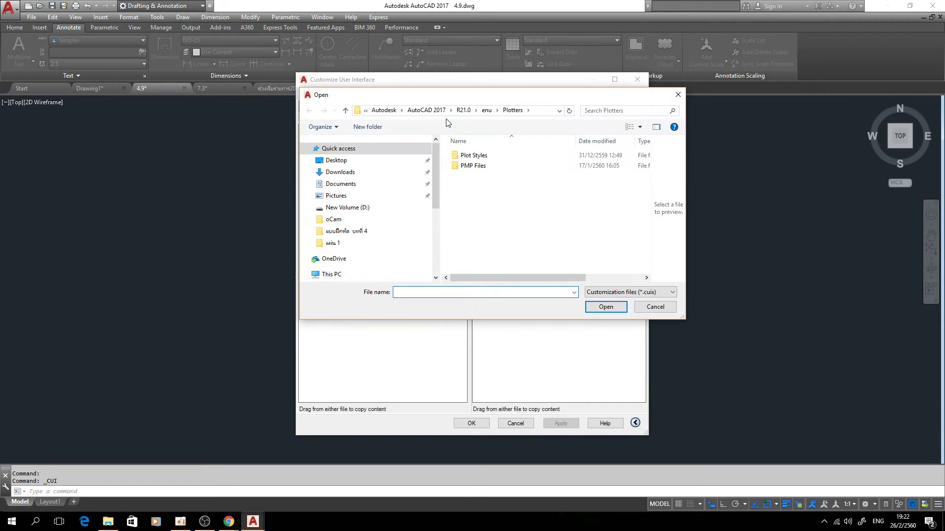
pyautogui.click(331, 243)
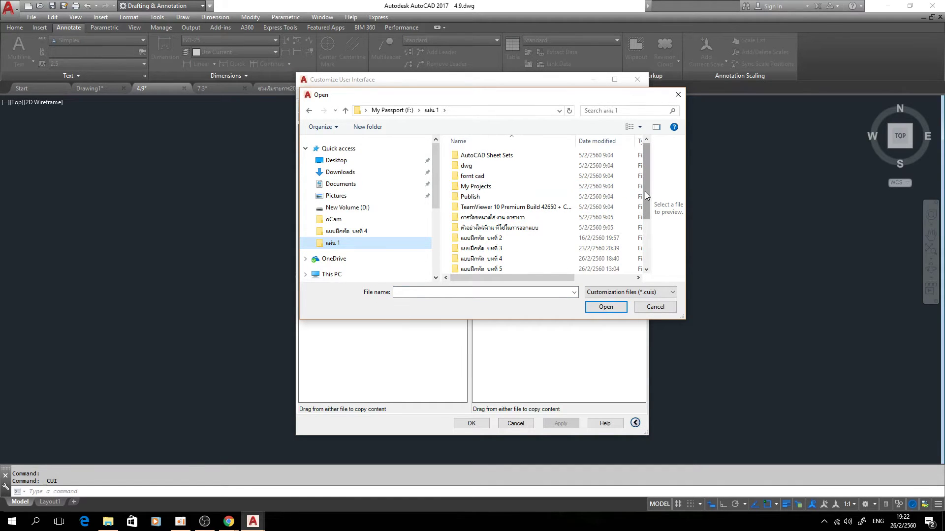
pyautogui.moveTo(645, 191); pyautogui.dragTo(646, 247)
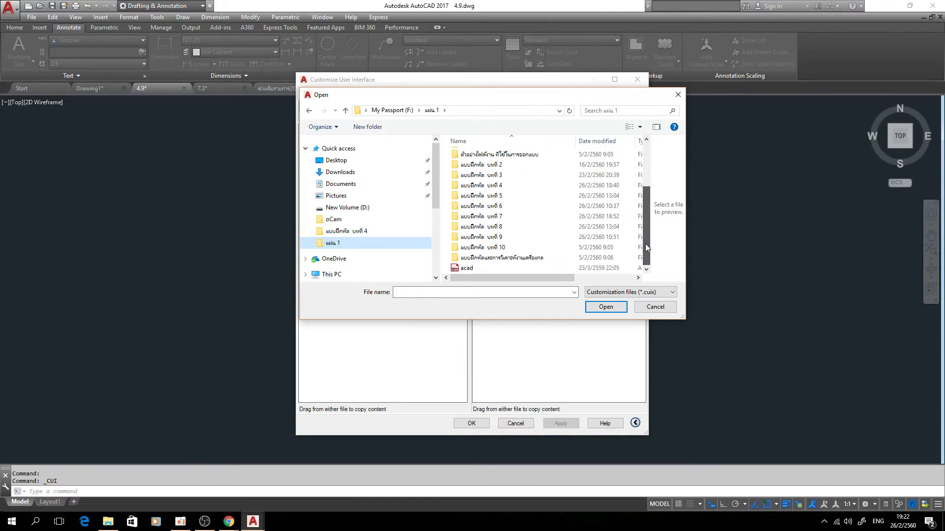
pyautogui.click(457, 270)
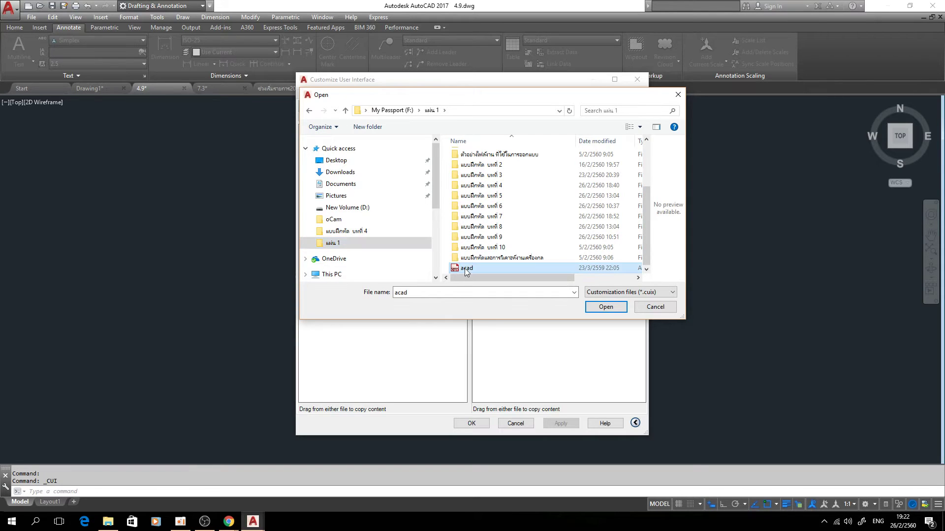
pyautogui.click(593, 308)
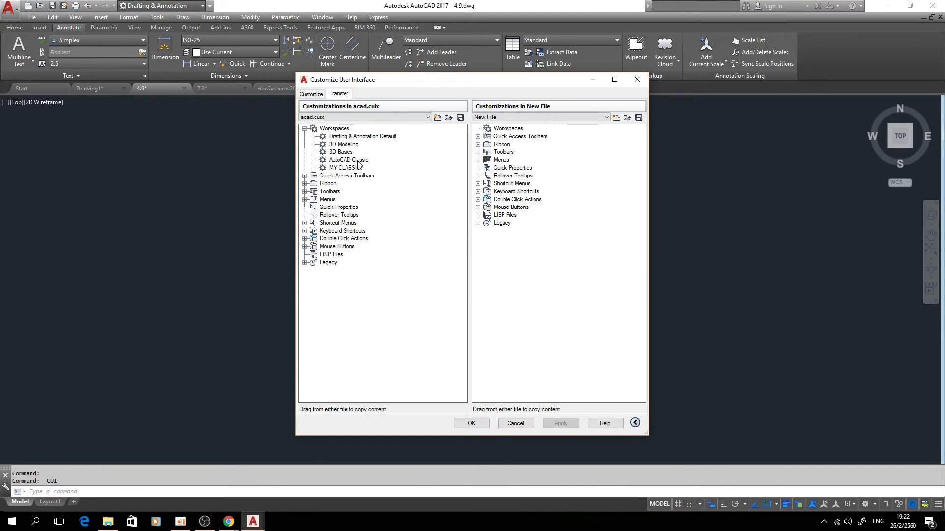
# Copy the AutoCAD Classic workspace from acad.cuix's Workspaces list.
pyautogui.click(358, 163)
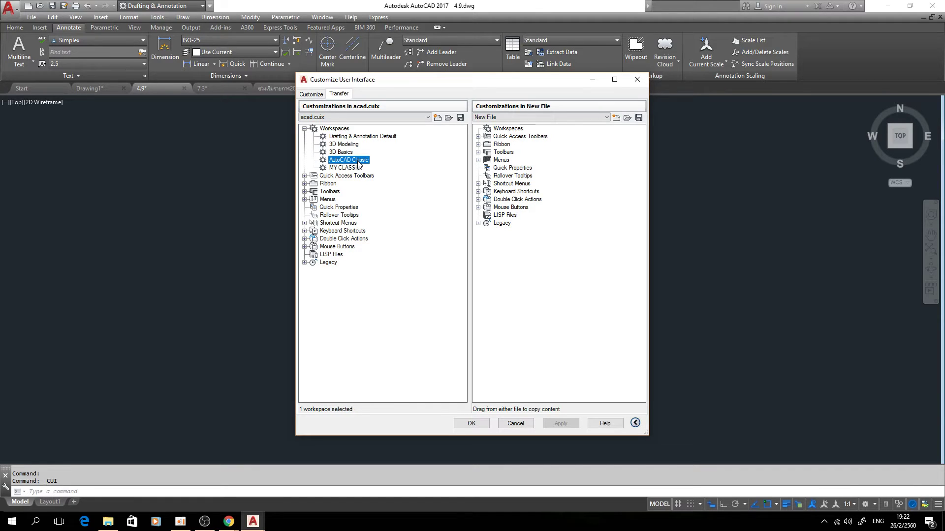
pyautogui.rightClick(358, 164)
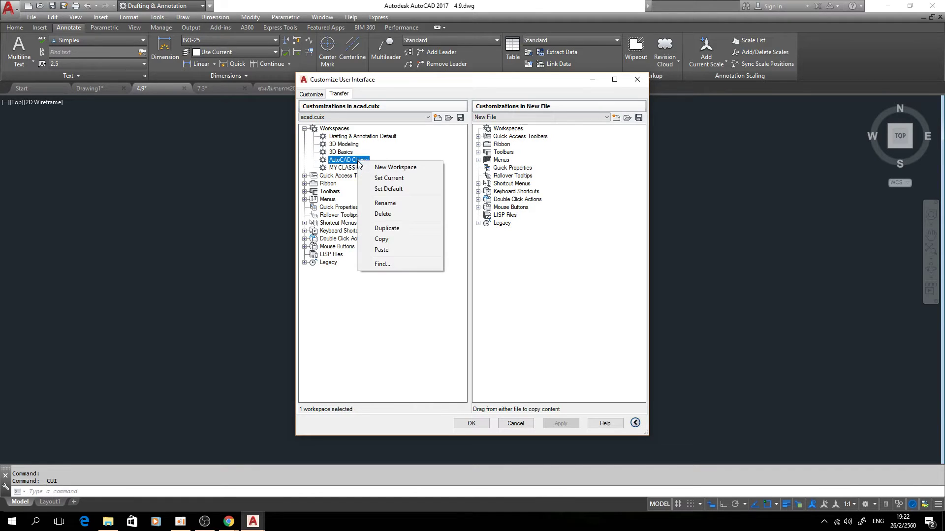
pyautogui.click(384, 241)
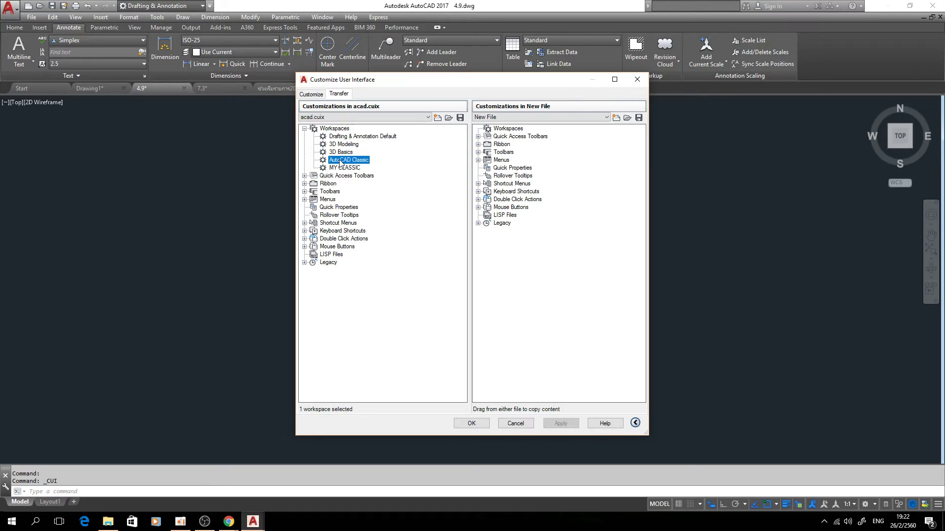
pyautogui.click(317, 95)
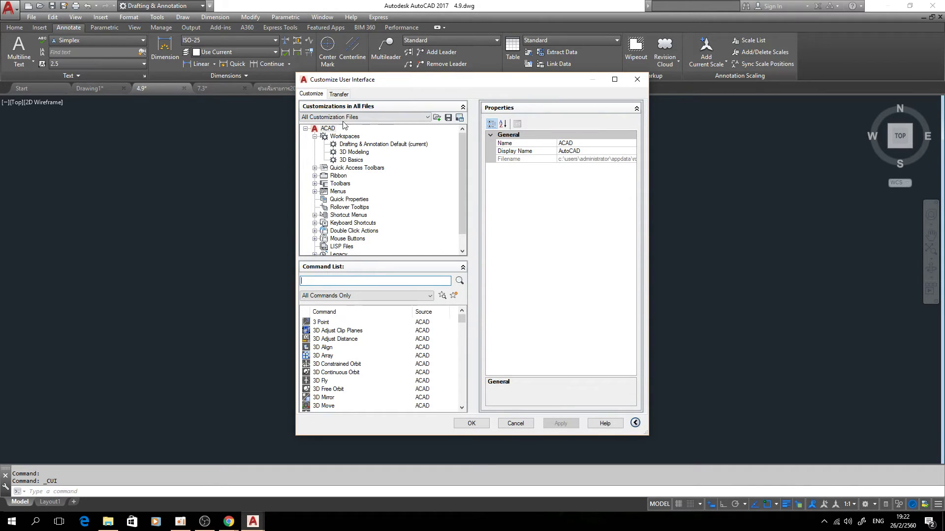
# Paste AutoCAD Classic into the current Workspaces, apply the changes and close with OK.
pyautogui.click(345, 137)
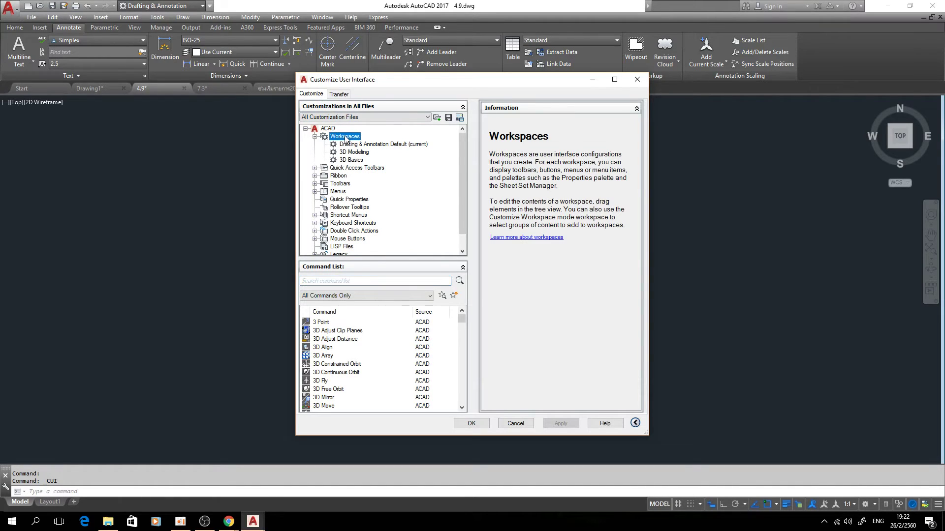
pyautogui.rightClick(346, 140)
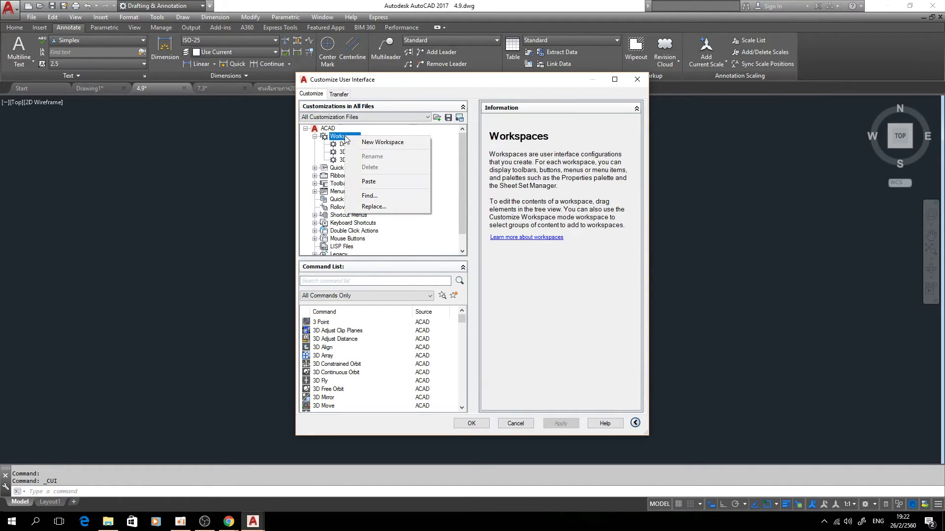
pyautogui.click(376, 182)
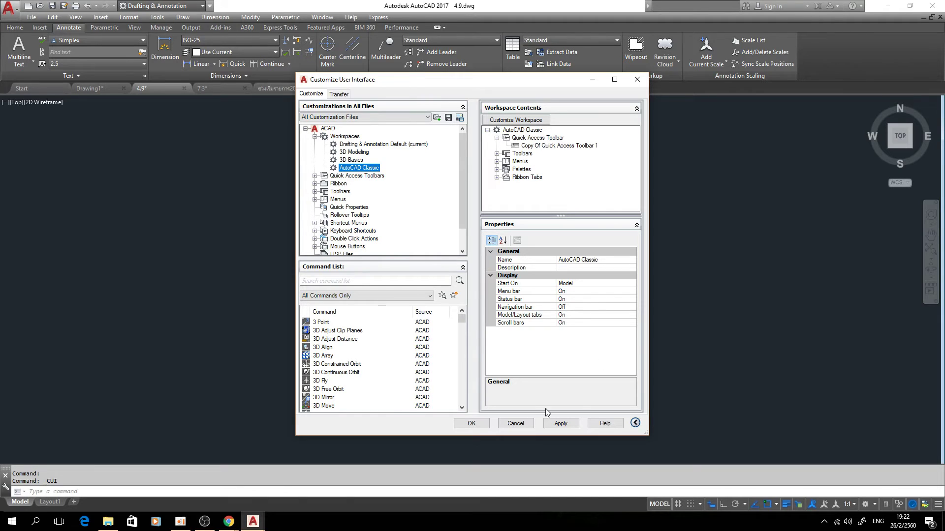
pyautogui.click(559, 423)
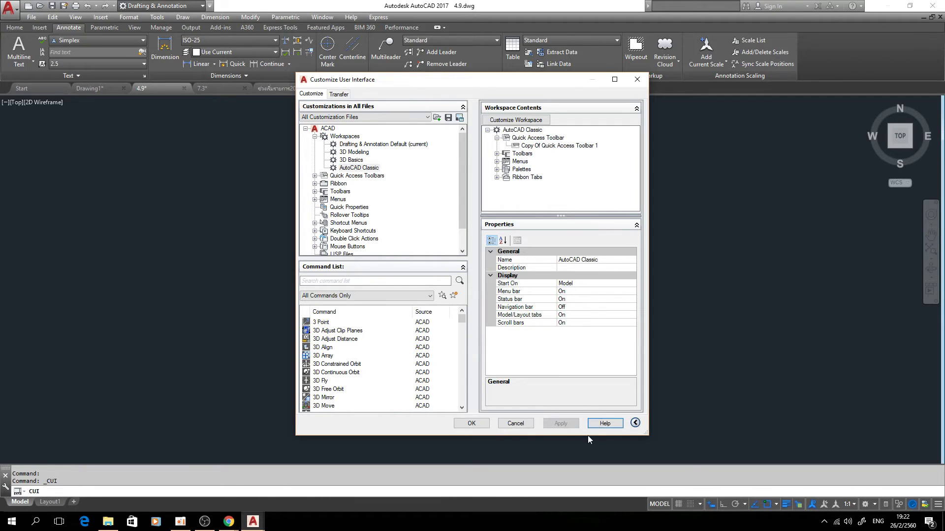
pyautogui.click(477, 424)
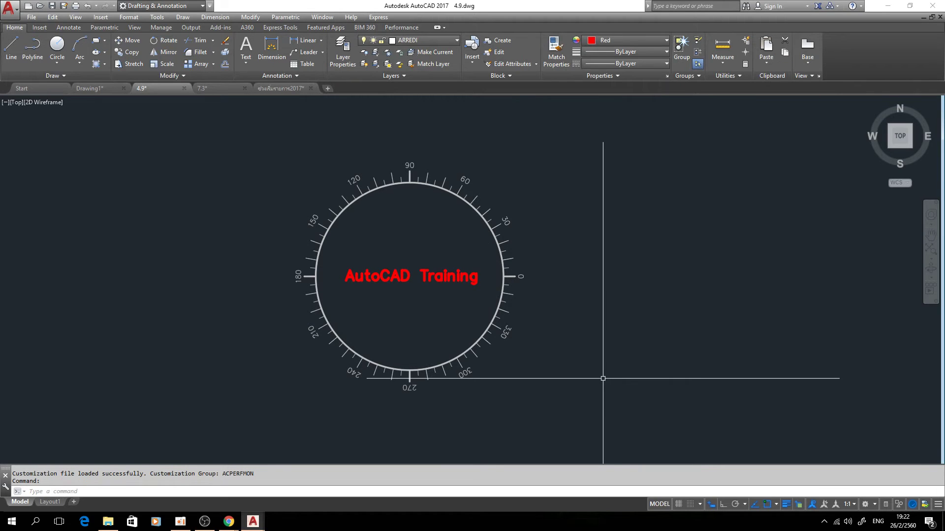
# Switch the workspace to AutoCAD Classic using the status bar gear.
pyautogui.click(875, 505)
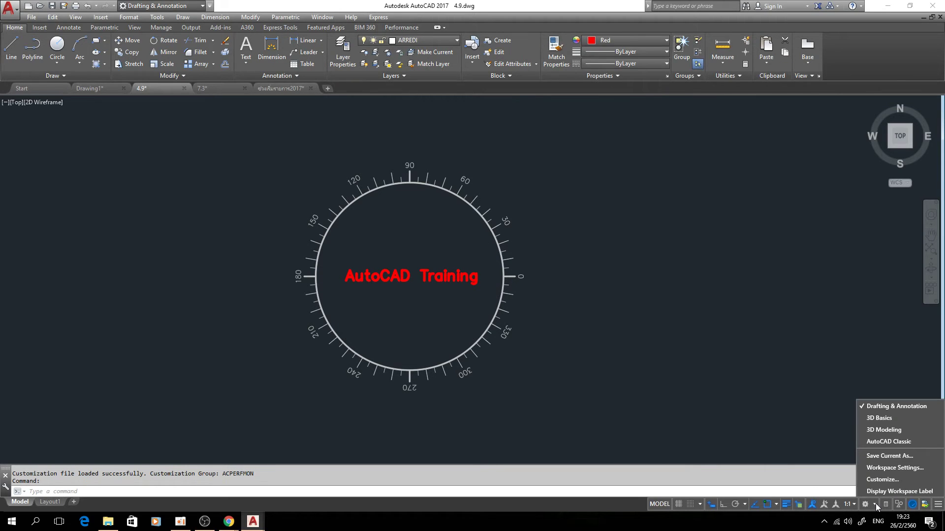
pyautogui.click(876, 442)
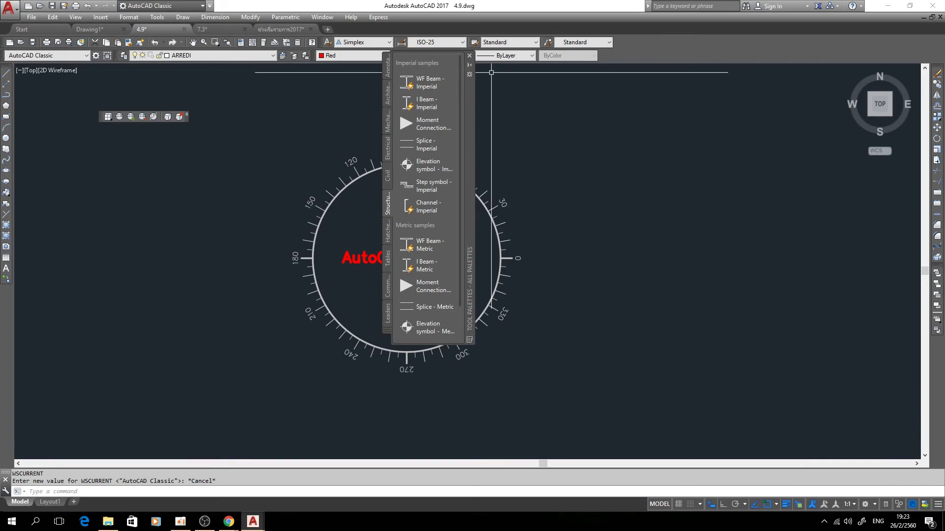
# Close the Tool Palettes window and the floating toolbar, then bring up the toolbar list.
pyautogui.click(469, 56)
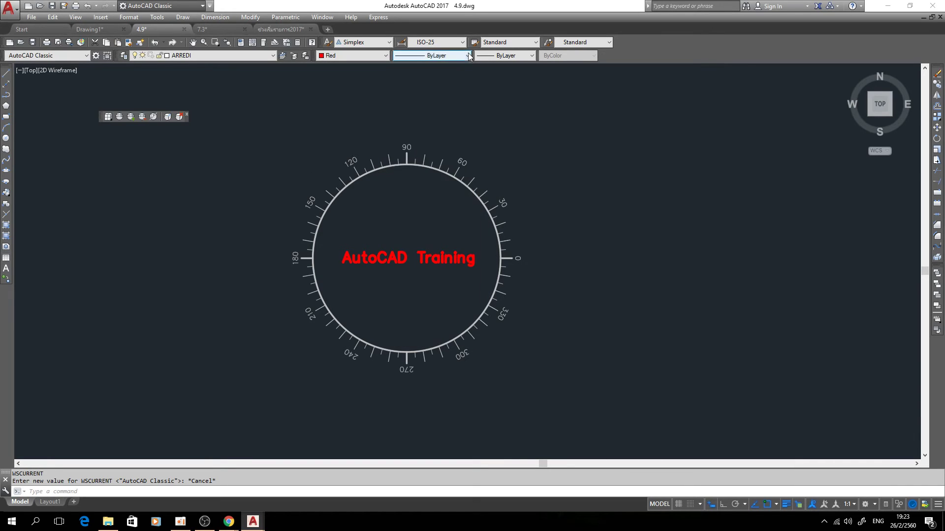
pyautogui.click(188, 114)
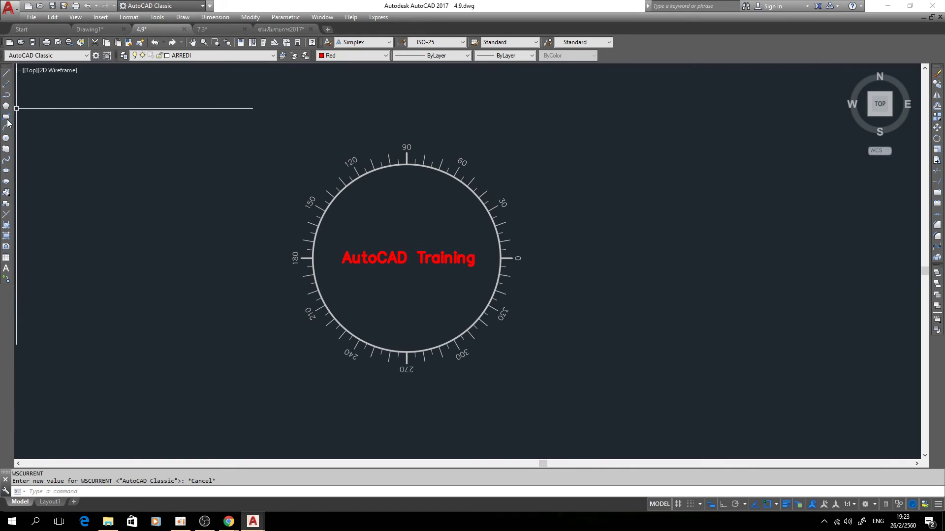
pyautogui.rightClick(7, 123)
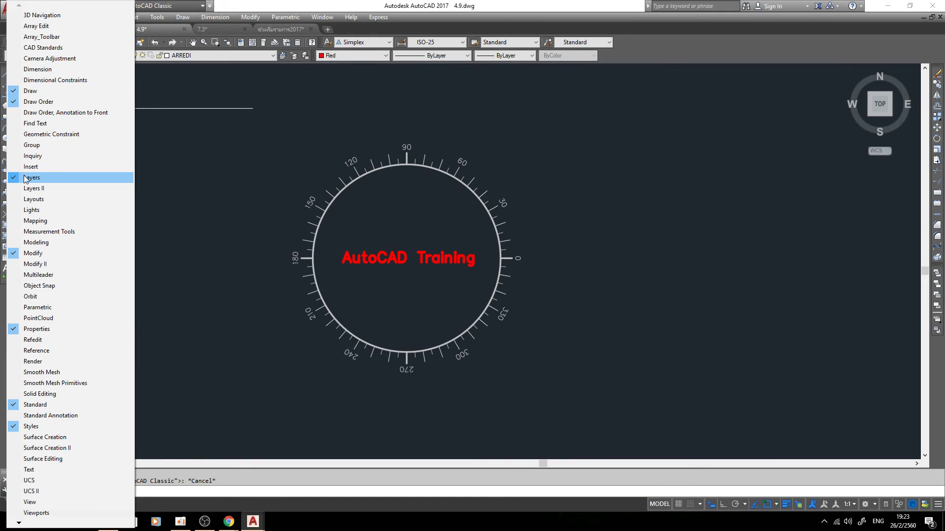
# Turn on the Dimension toolbar and dock it vertically along the left edge.
pyautogui.click(14, 72)
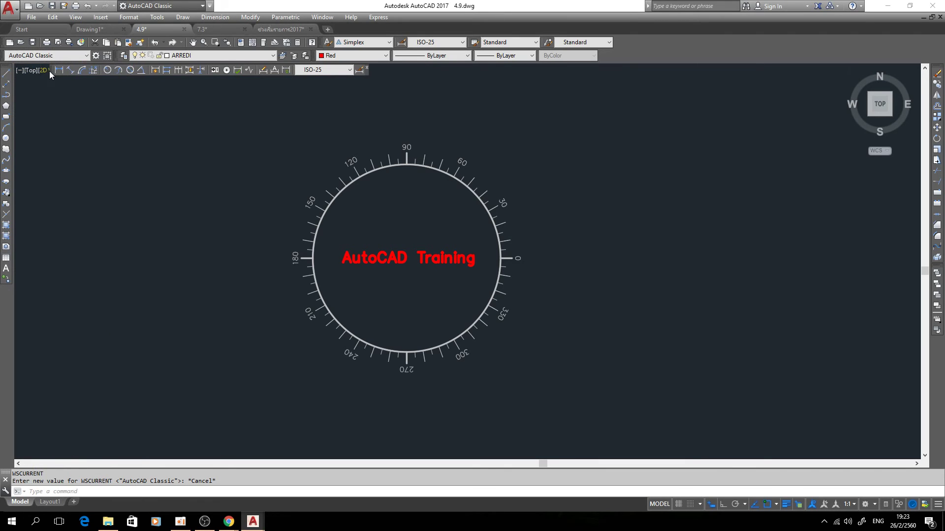
pyautogui.moveTo(52, 71); pyautogui.dragTo(60, 75)
pyautogui.moveTo(52, 68); pyautogui.dragTo(51, 70)
pyautogui.moveTo(52, 70)
pyautogui.mouseDown()
pyautogui.moveTo(39, 160)
pyautogui.moveTo(18, 191)
pyautogui.mouseUp()
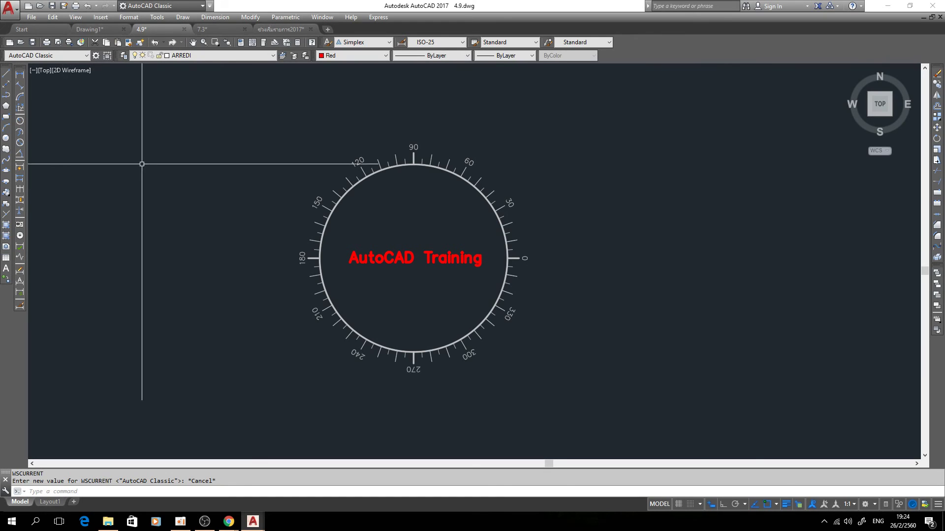
# Return to Drafting & Annotation, dock the command line at the bottom, and show the menu bar.
pyautogui.click(204, 9)
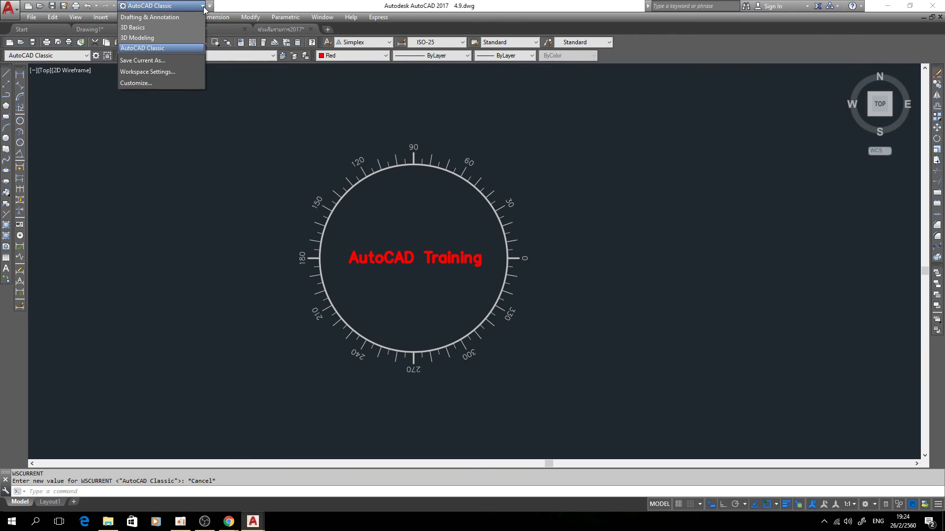
pyautogui.click(169, 19)
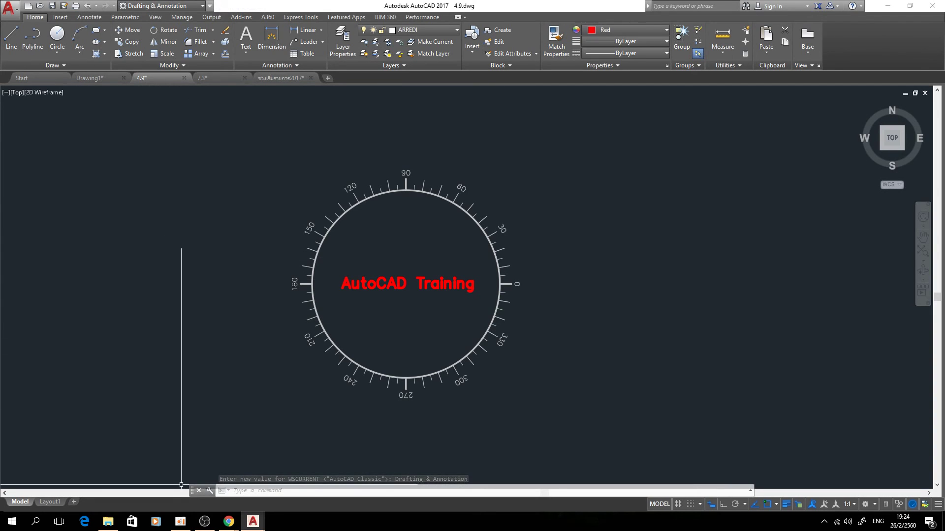
pyautogui.moveTo(192, 490); pyautogui.dragTo(192, 496)
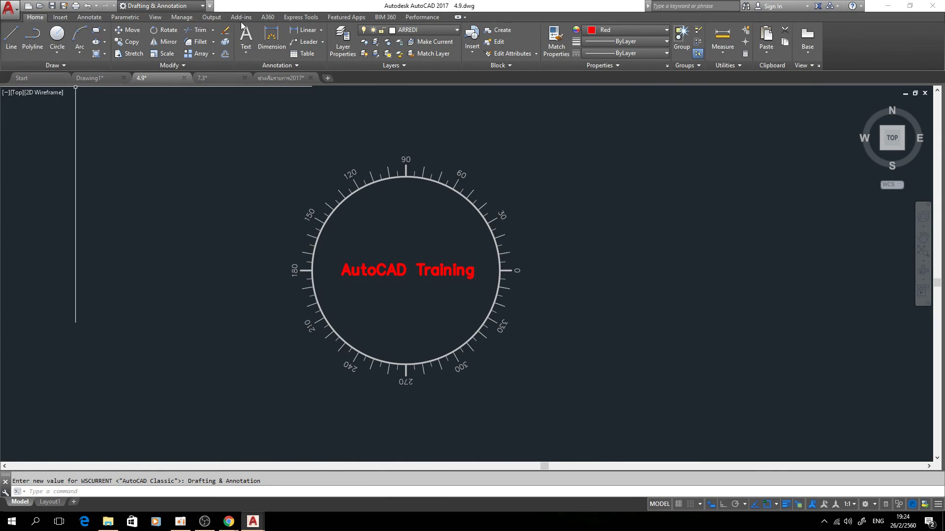
pyautogui.click(210, 6)
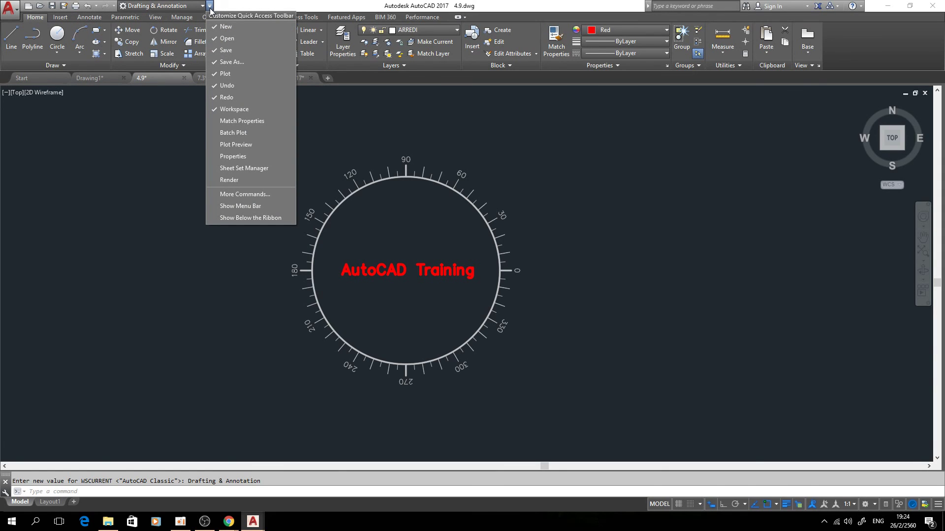
pyautogui.click(233, 206)
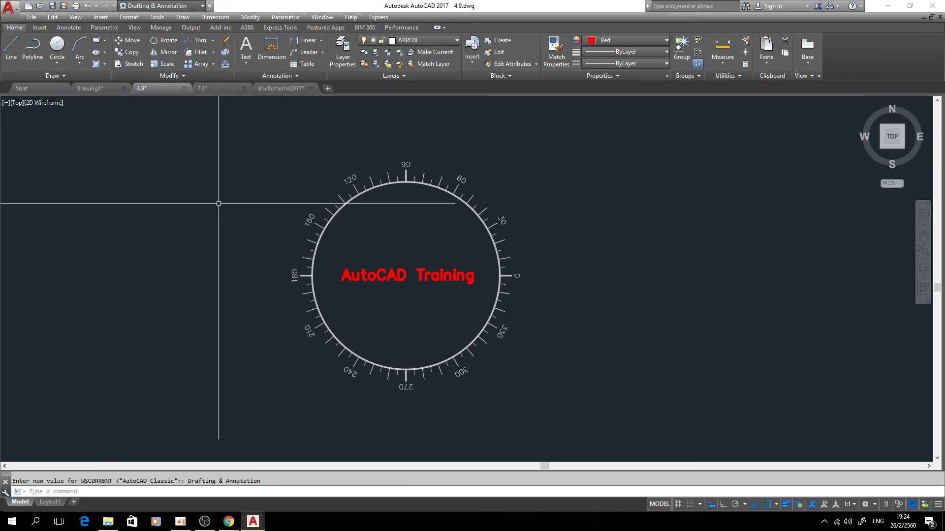